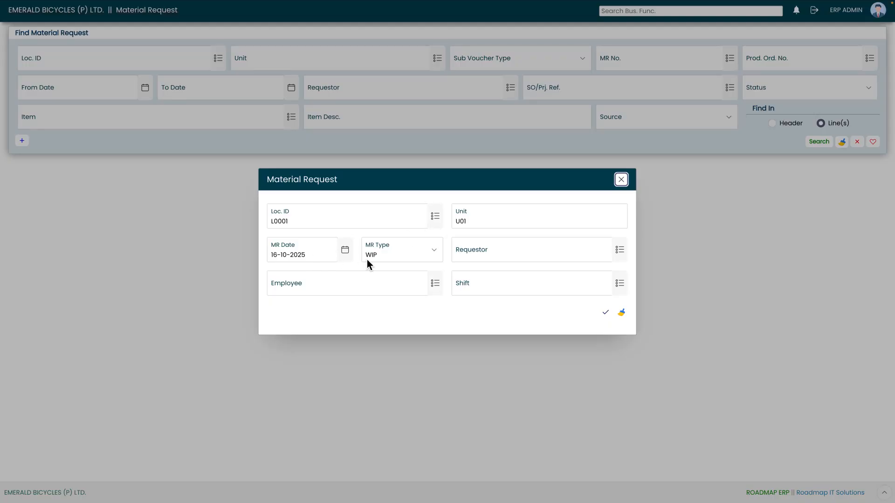
- Set the new material request's MR type to Inter Transfer and its requestor to CONSUMABLE WAREHOUSE UNIT2
left_click(434, 254)
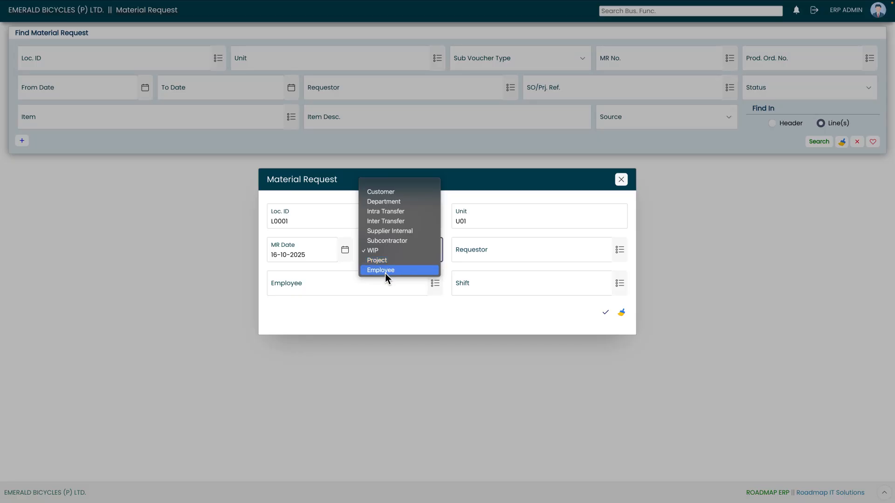
left_click(396, 222)
left_click(623, 258)
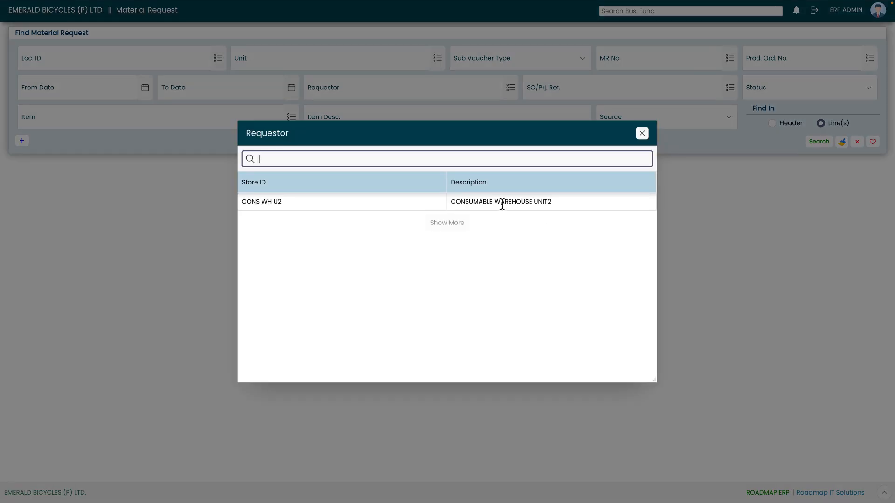
left_click(434, 203)
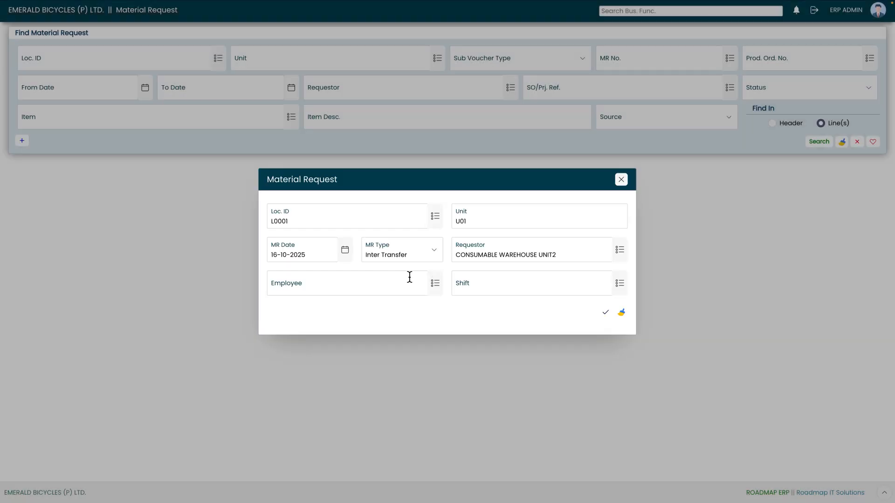
- Choose the requesting employee and the GENERAL shift, and create the material request
left_click(436, 282)
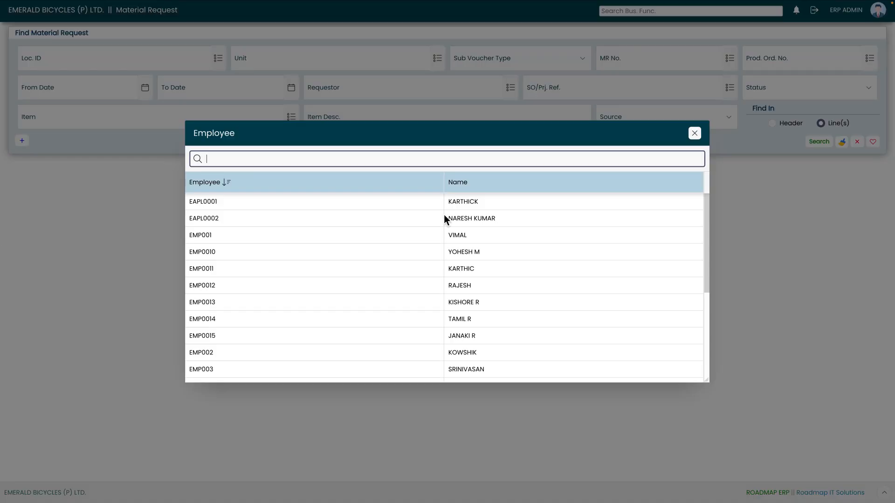
left_click(397, 221)
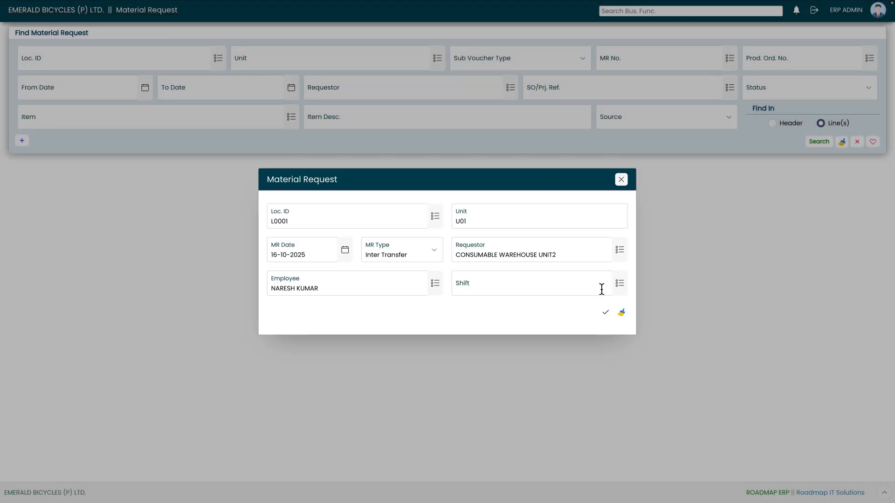
left_click(619, 283)
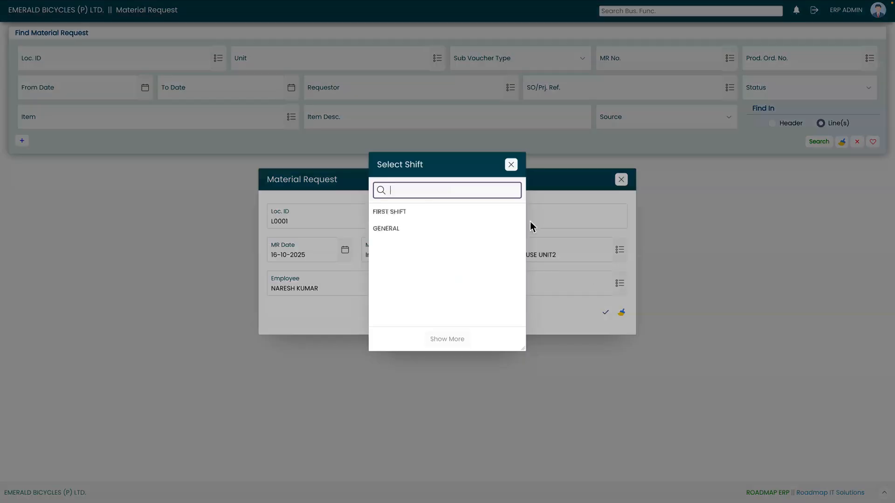
left_click(455, 229)
left_click(485, 305)
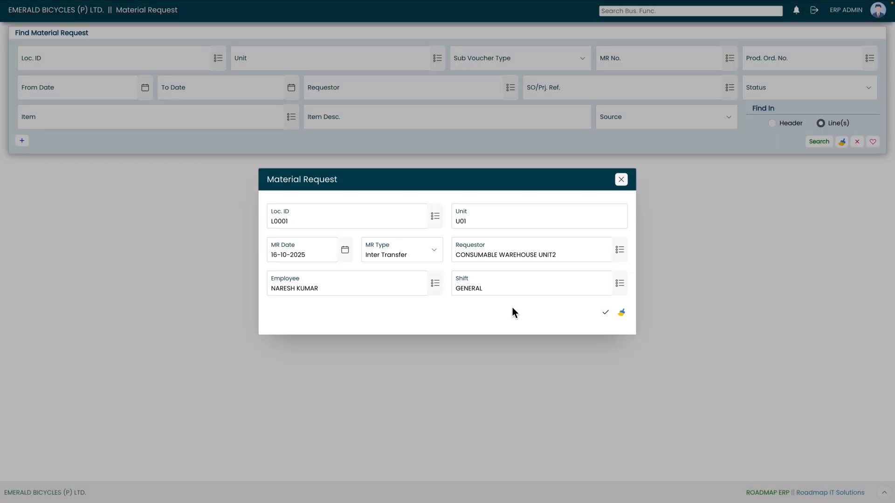
left_click(607, 316)
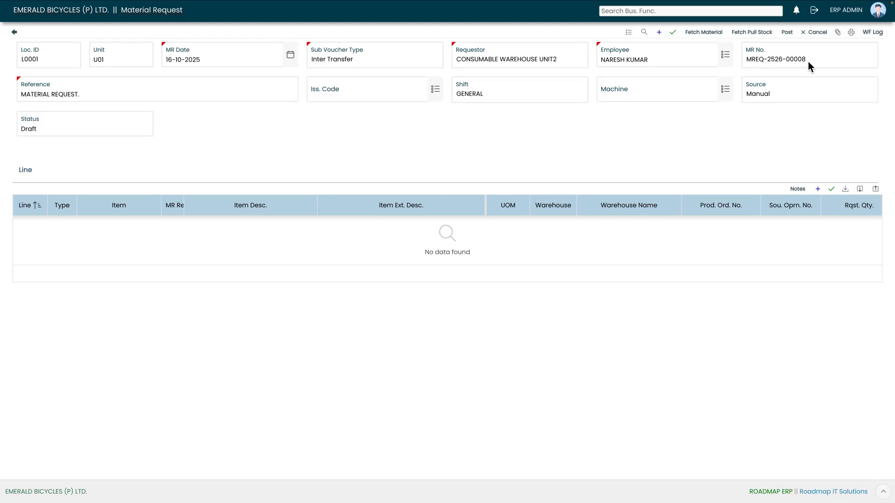
- Set the issue code to ISS-10001 and add an STD line for item BI-BO-1001, RIM (26 Inch)
left_click(435, 92)
left_click(340, 178)
left_click(818, 189)
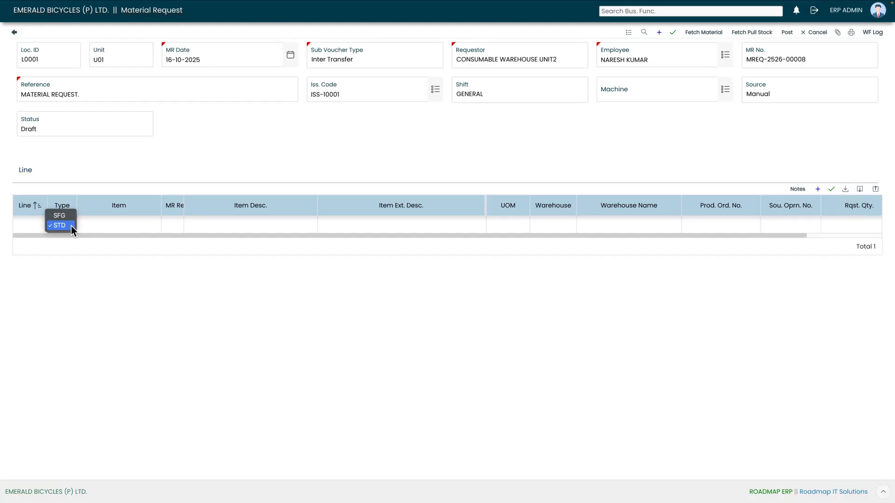
left_click(71, 226)
left_click(139, 228)
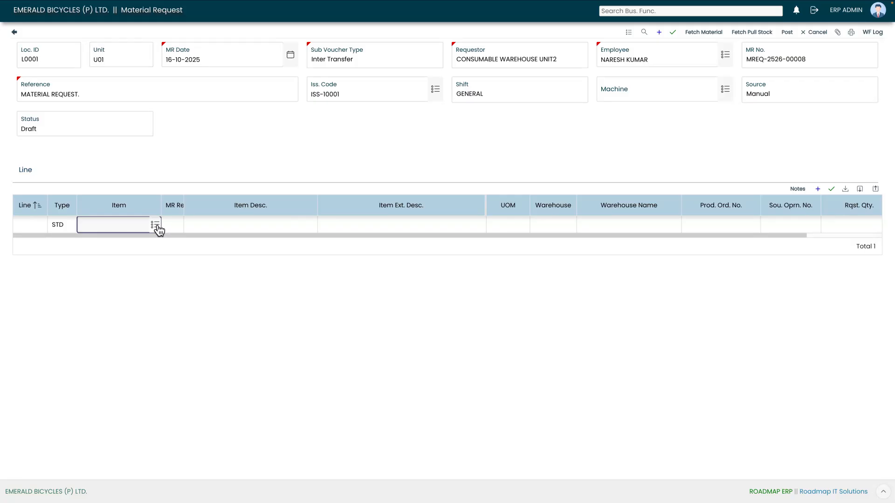
left_click(158, 226)
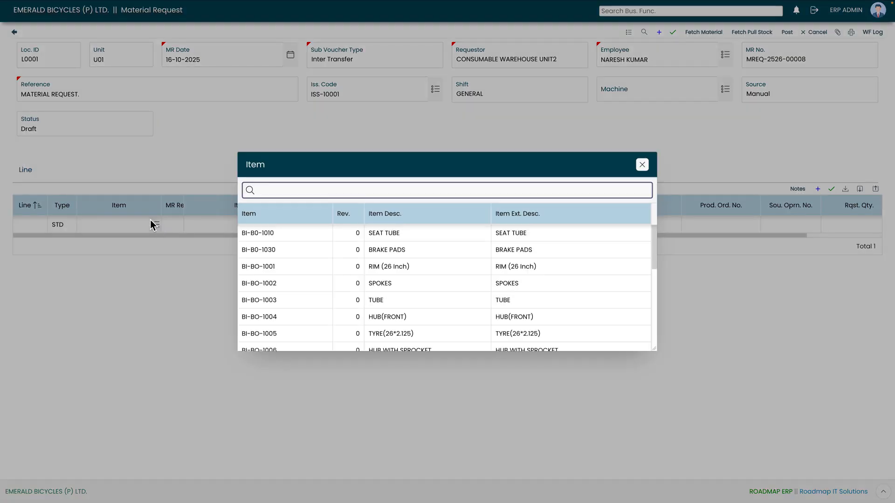
double_click(300, 267)
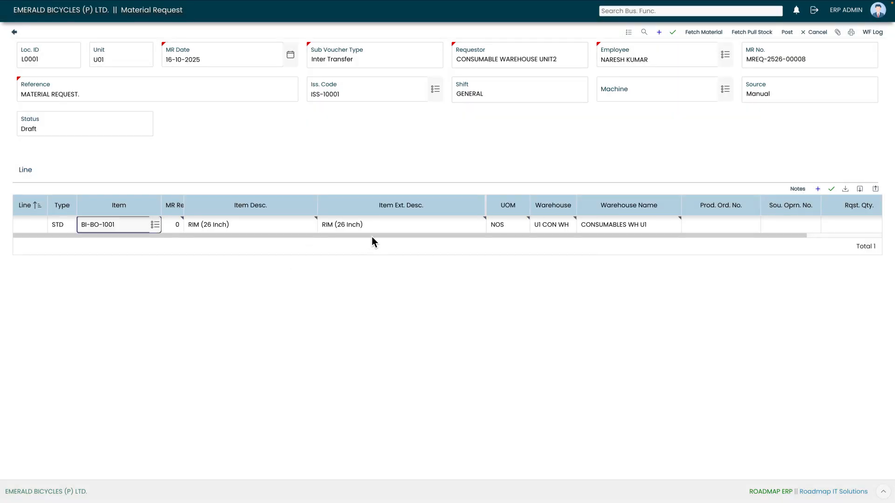
- Set the line's requested quantity to 1 and save the line
left_click_drag(372, 236, 482, 239)
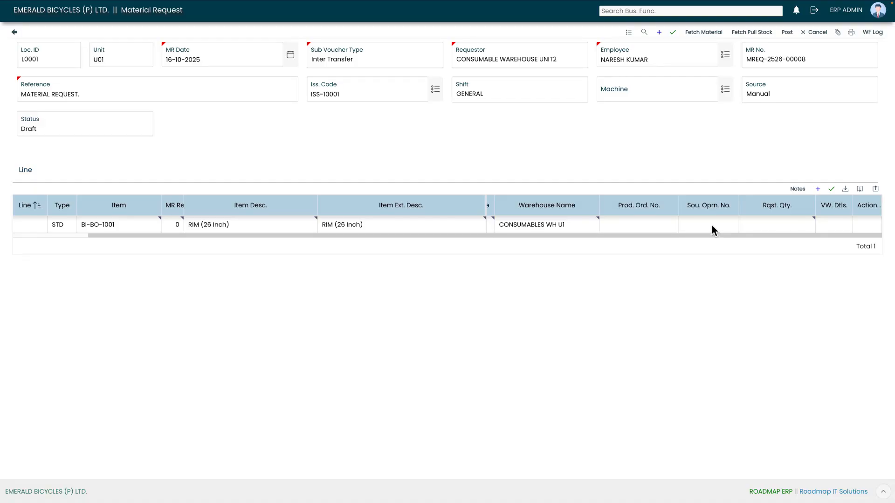
left_click(781, 227)
type("1")
left_click(811, 249)
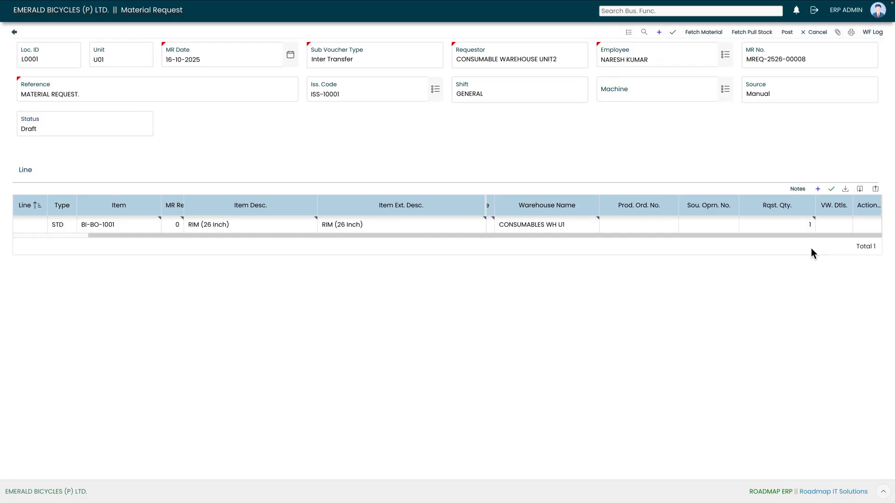
left_click(832, 189)
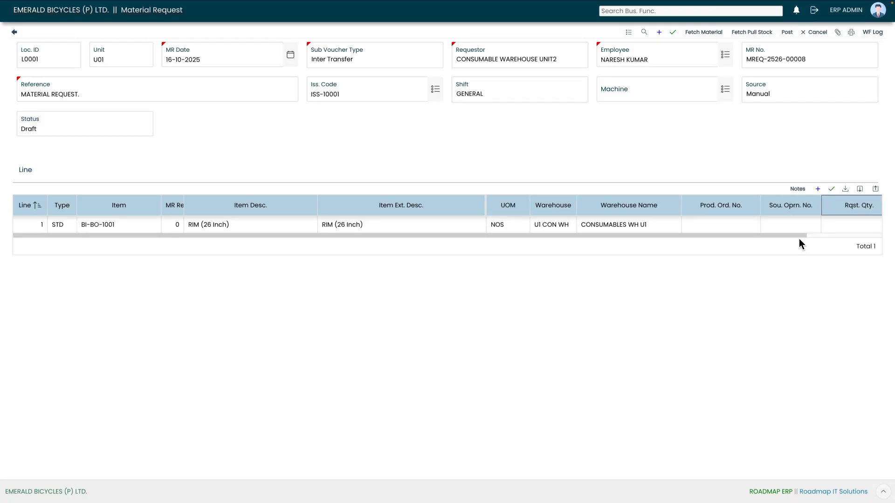
- Post the material request and forward it to the warehouse supervisor for review with medium priority
left_click_drag(799, 237, 891, 236)
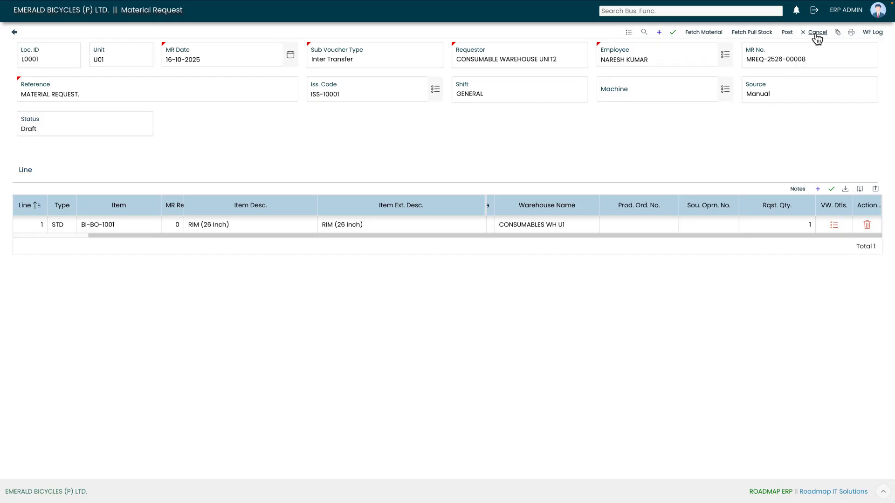
left_click(787, 33)
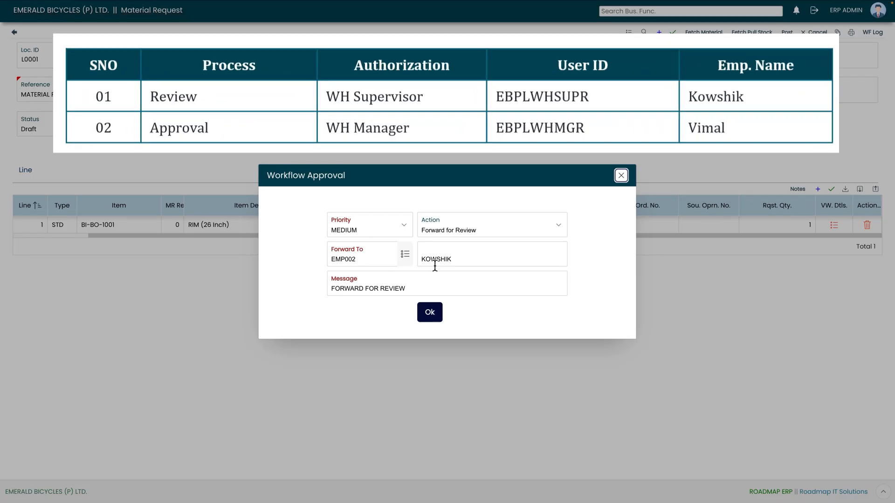
left_click(429, 314)
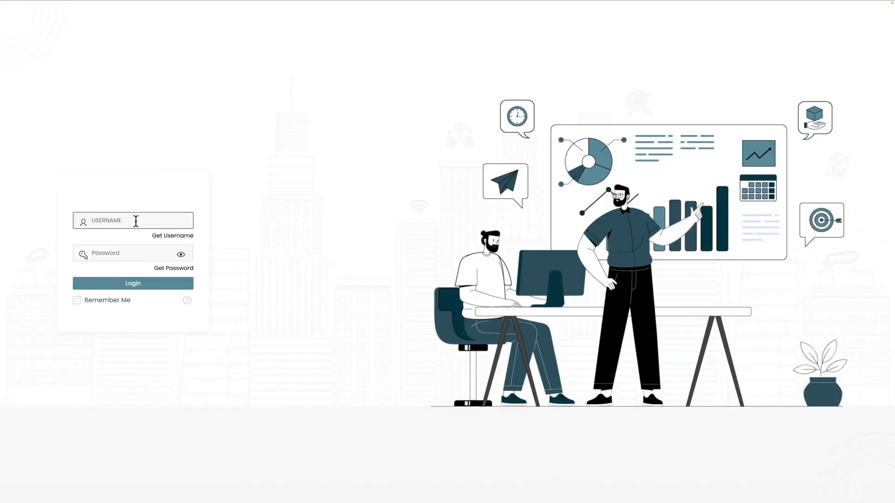
- Log in as the warehouse supervisor with user ID EBPLWHSUPR and the account password
type("EBPLWHSUPR")
left_click(130, 254)
type("*********")
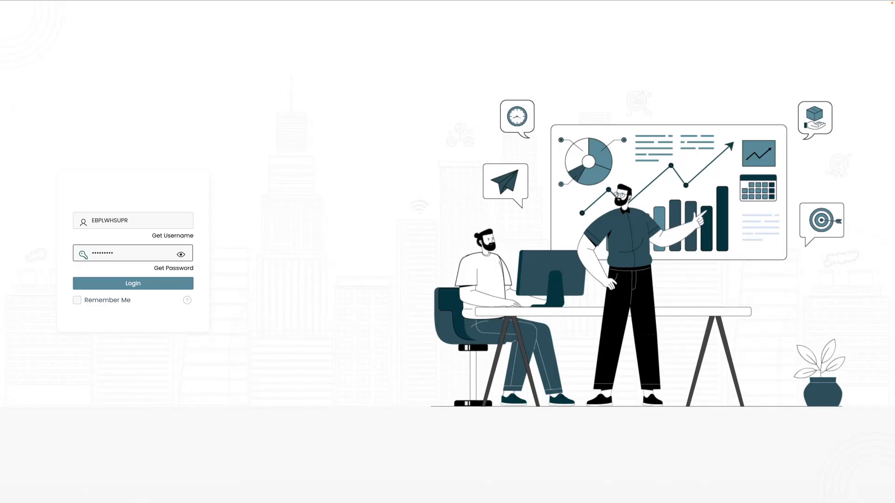
left_click(132, 284)
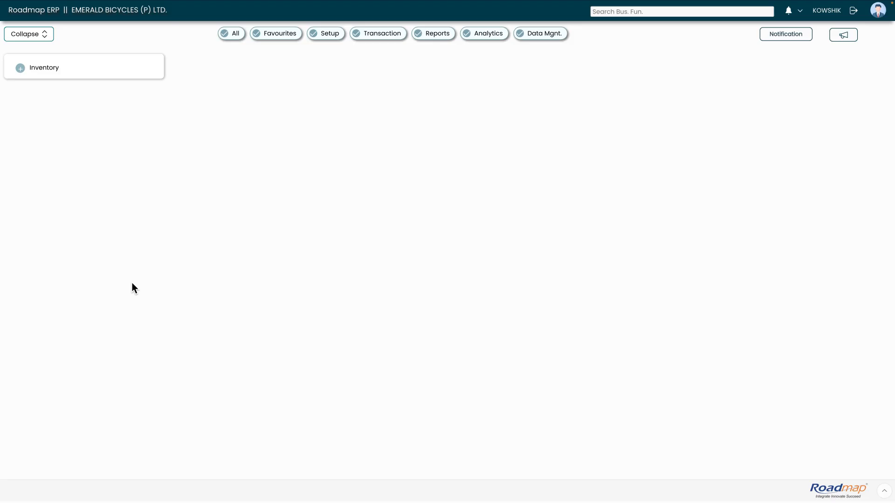
- Open material request MREQ-2526-00008 from the pending document approvals, and review and forward it to the warehouse manager for approval
left_click(791, 14)
left_click(812, 42)
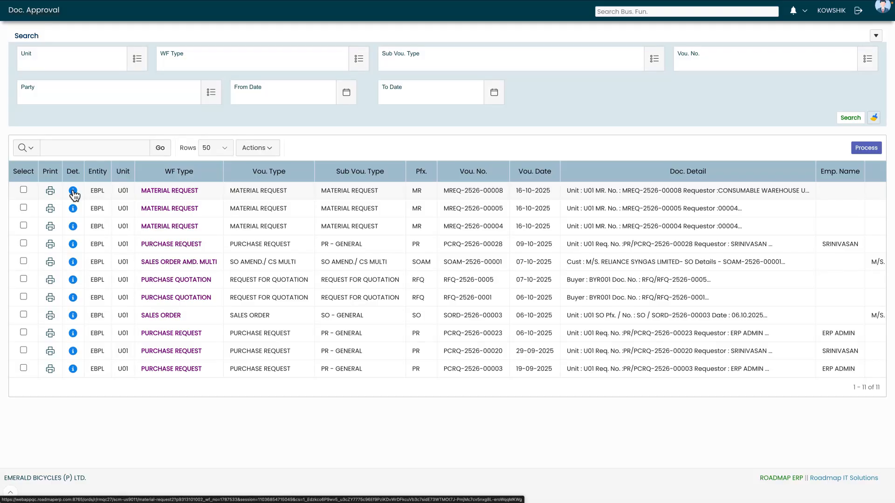
left_click(73, 192)
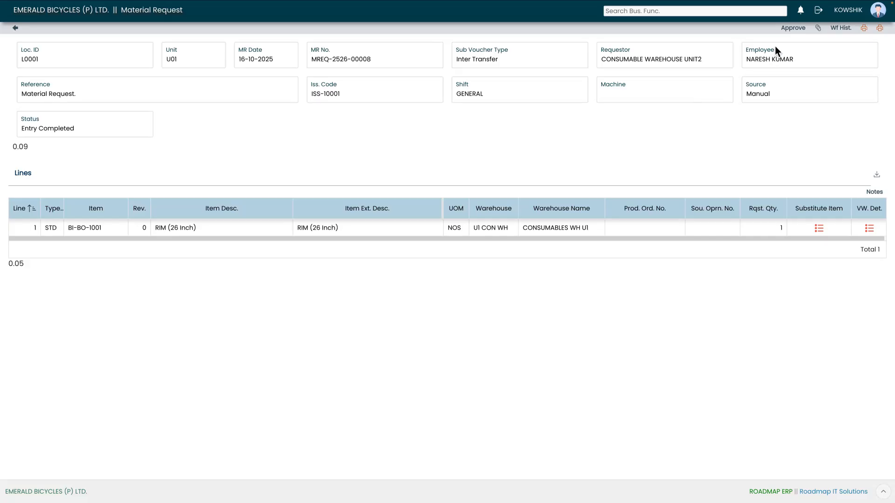
left_click(792, 29)
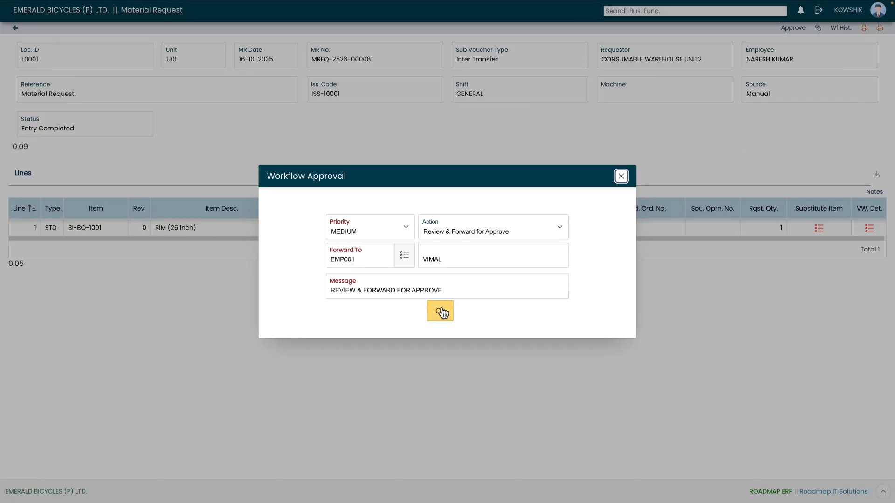
left_click(441, 312)
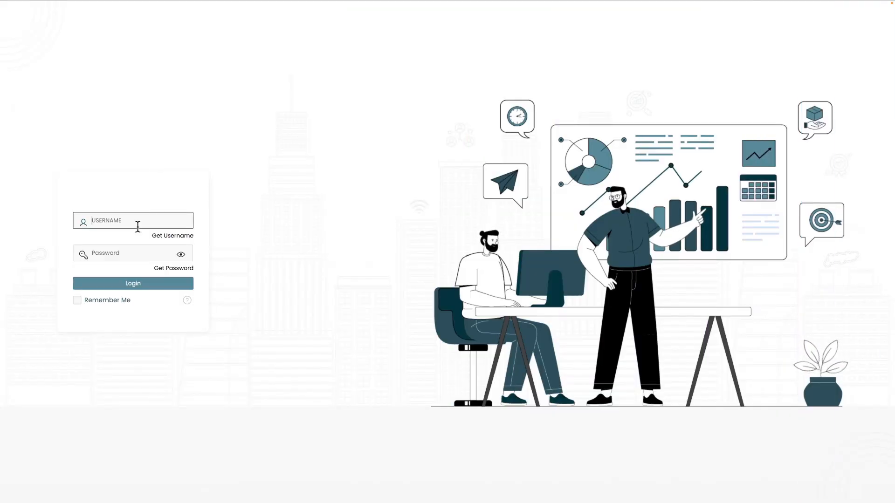
- Log in as the warehouse manager with user ID EBPLWHMGR and the account password
type("EBPLWHMGR")
left_click(136, 257)
type("•••••••••")
left_click(134, 285)
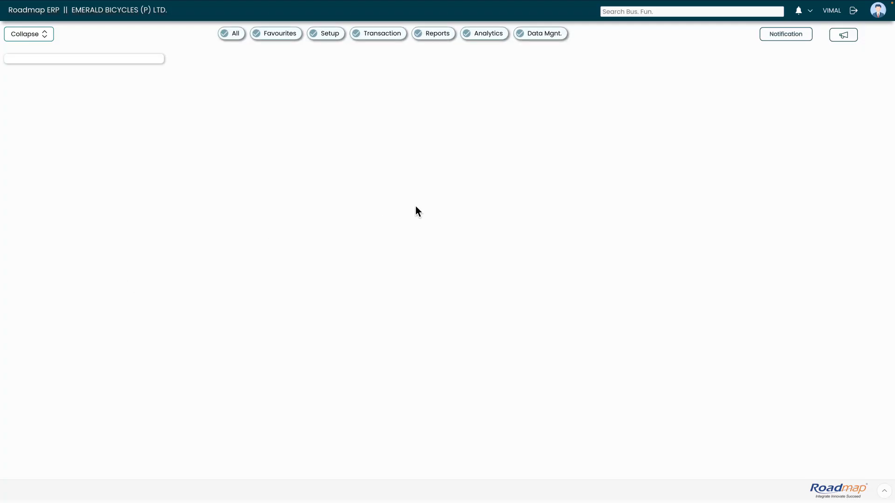
- Open material request MREQ-2526-00008 from the manager's pending document approvals and approve it with medium priority
left_click(800, 11)
left_click(762, 39)
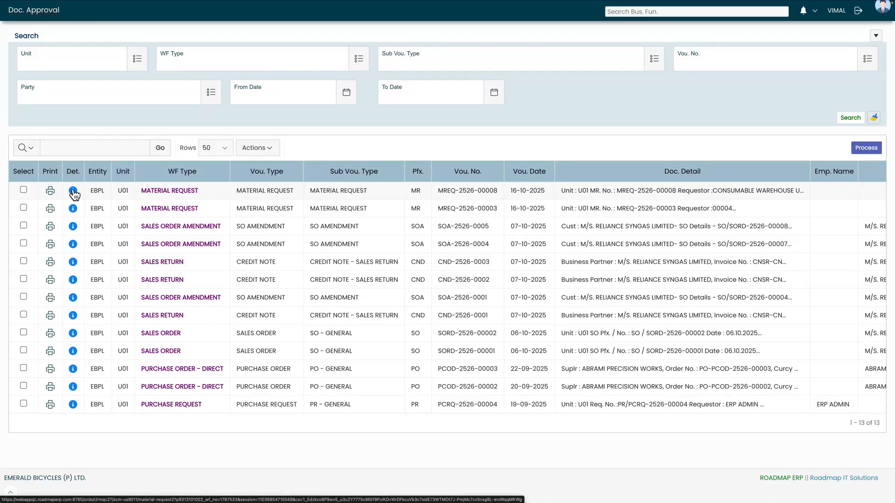
left_click(72, 191)
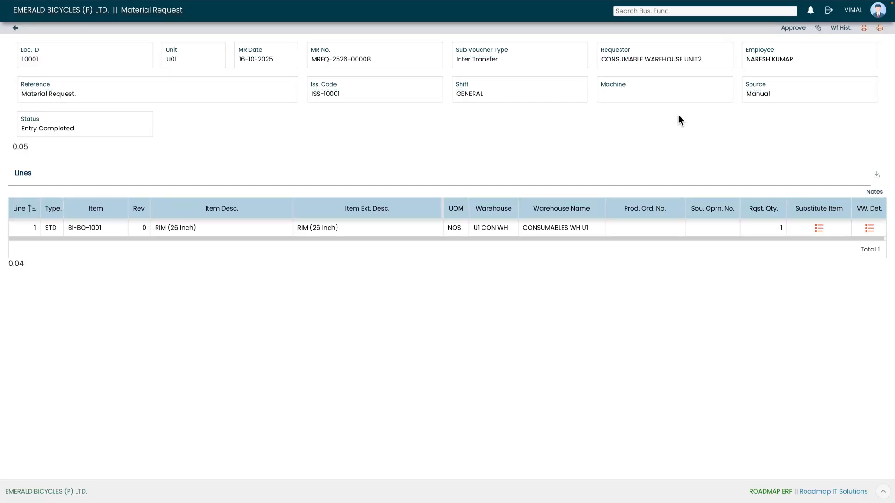
left_click(792, 29)
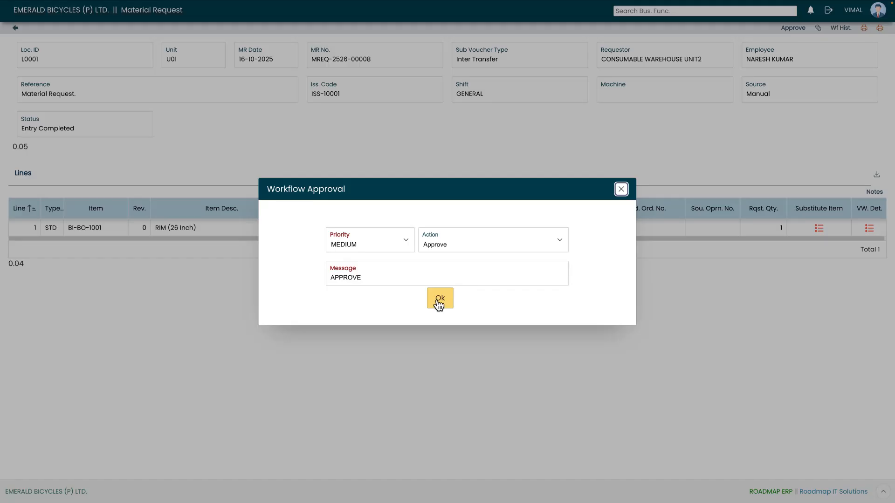
left_click(438, 301)
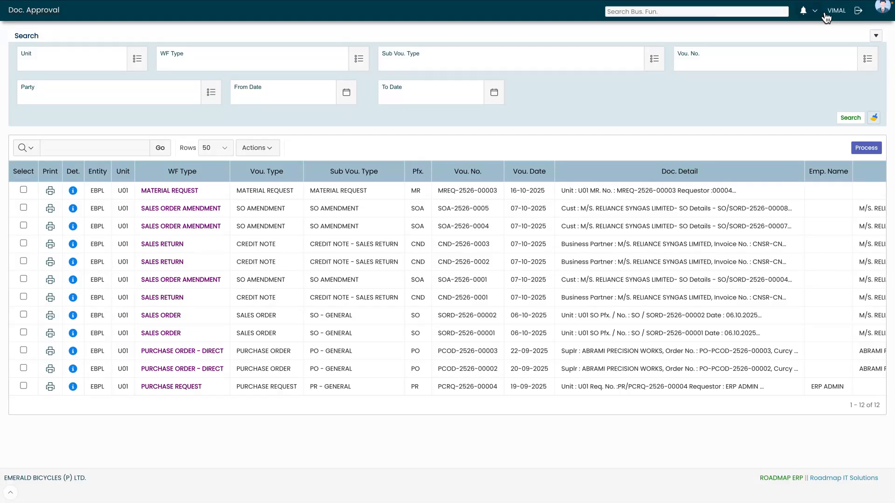
- Log out of the warehouse manager's account and sign back in as ERP ADMIN
left_click(859, 14)
left_click(133, 289)
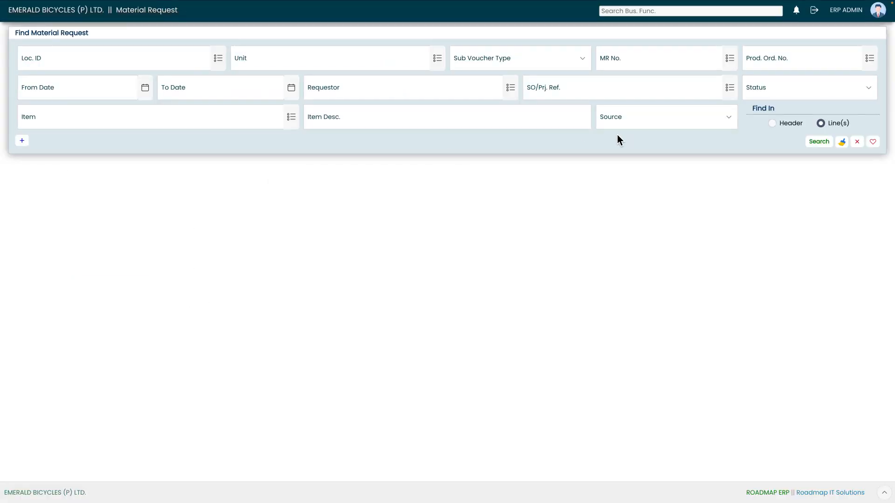
- Find material request MREQ-2526-00008 by its MR number, open it, and view its workflow history
left_click(730, 59)
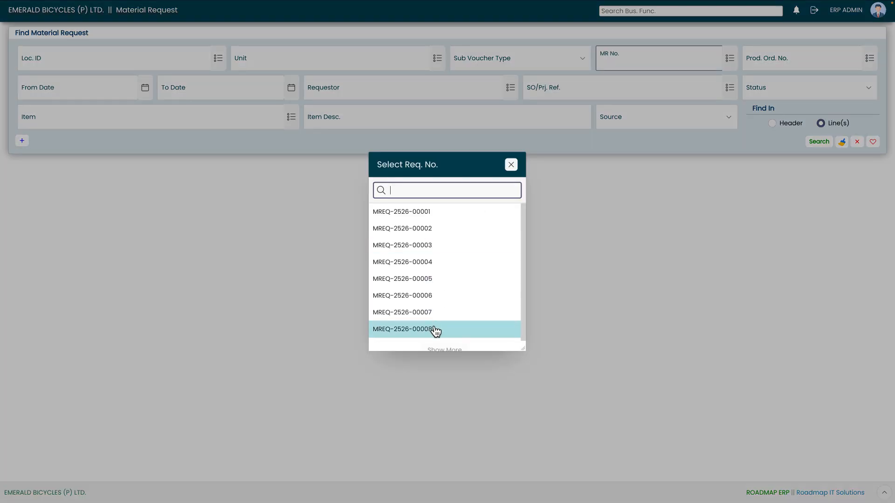
left_click(433, 329)
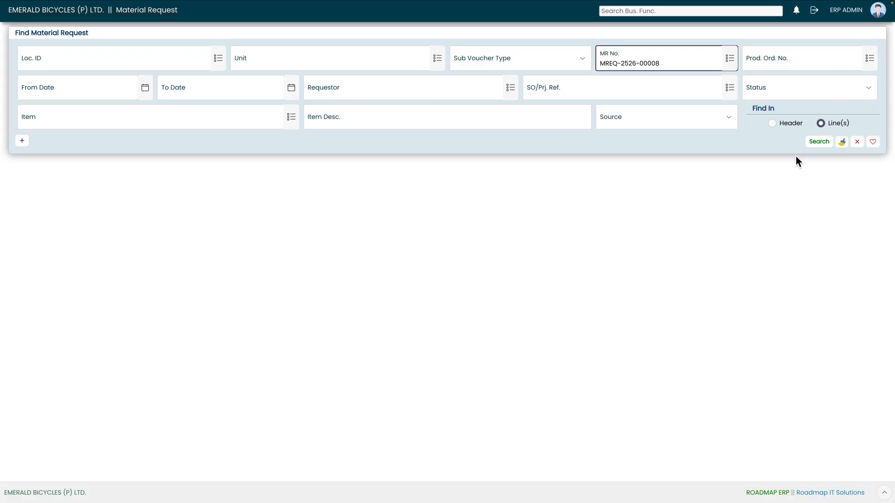
left_click(819, 143)
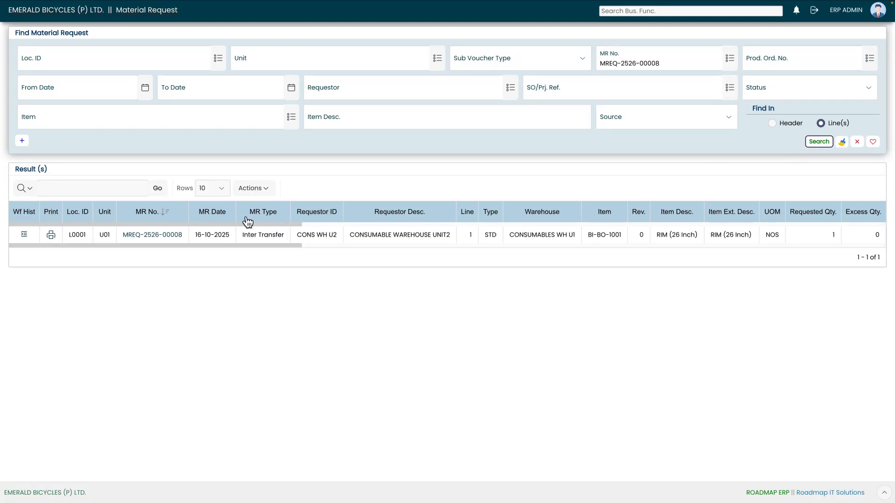
left_click(159, 236)
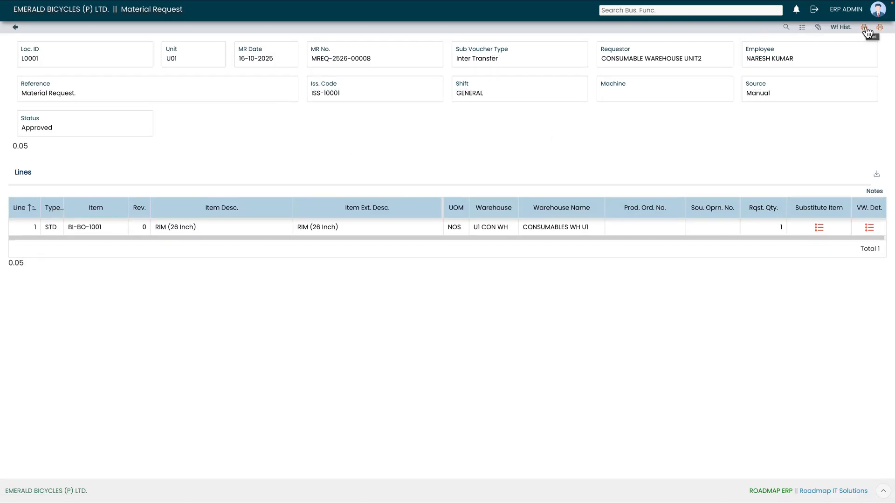
left_click(841, 29)
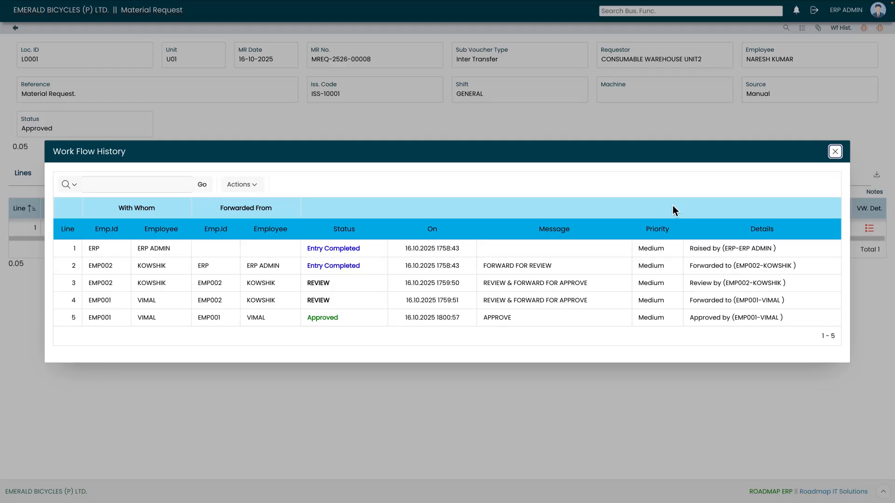
- Close the workflow history and open the printout of material request MREQ-2526-00008
left_click(834, 151)
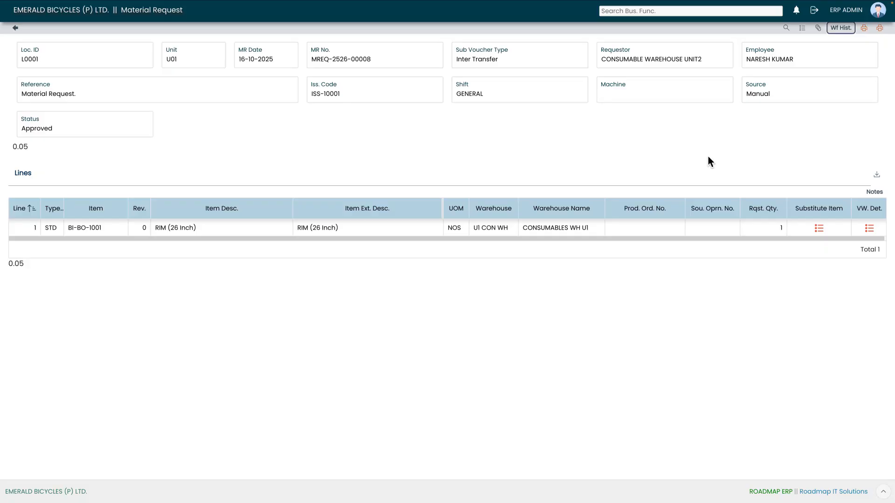
left_click(864, 29)
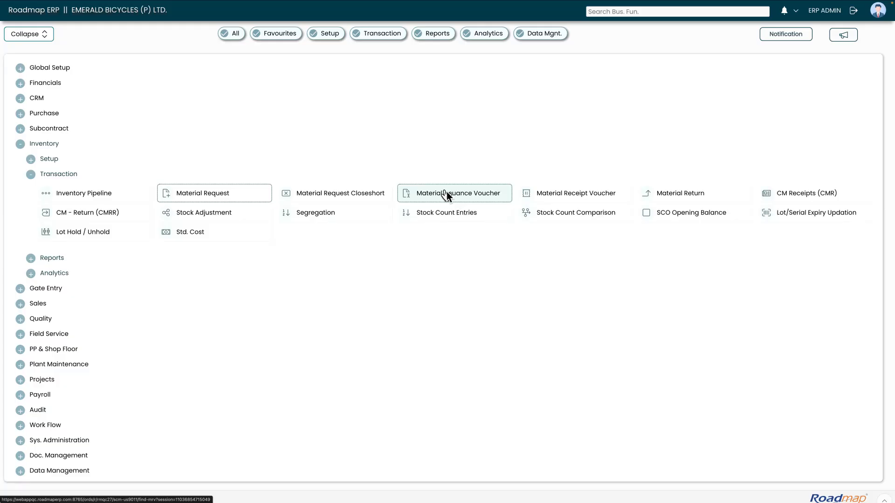
- Open the pending MR lines for material issuance vouchers and review the line from MREQ-2526-00008
left_click(447, 193)
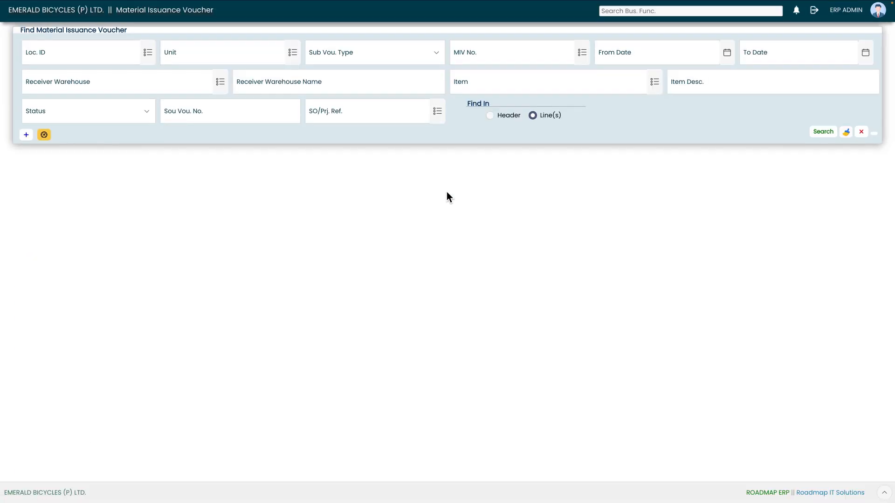
left_click(45, 136)
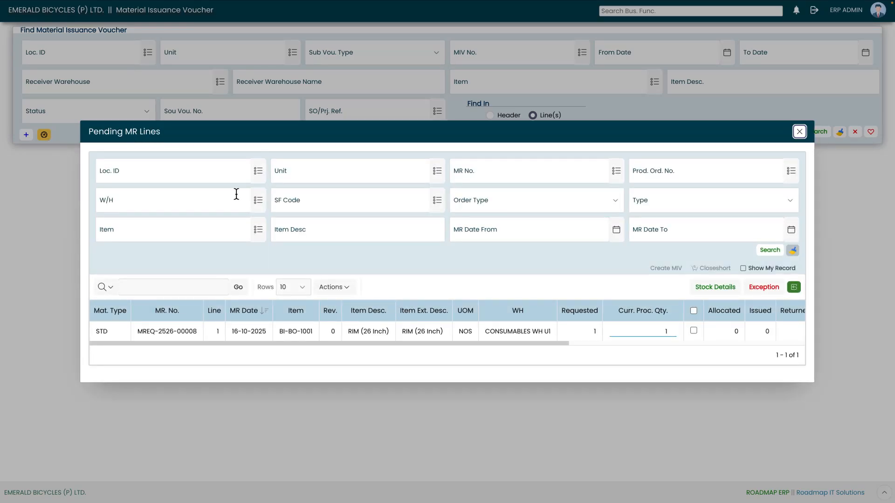
scroll(270, 340, "right", 1)
left_click_drag(293, 345, 368, 347)
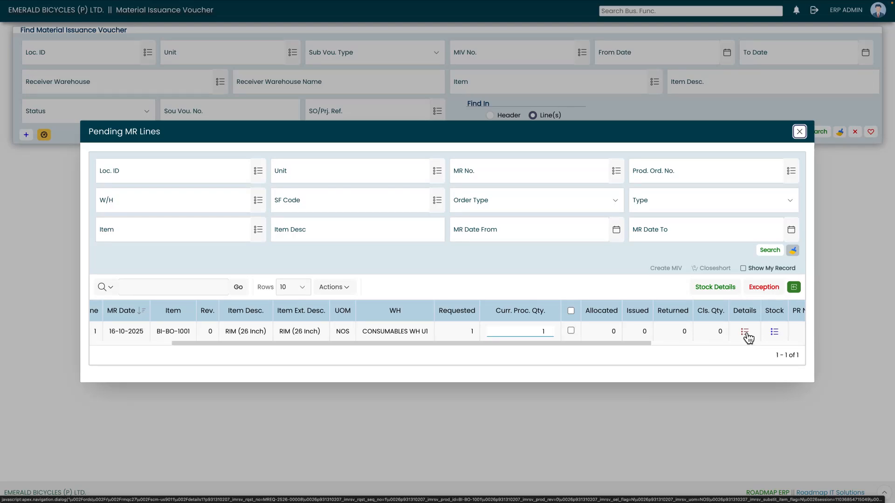
- View the warehouse stock of item BI-BO-1001 from its pending request line, then return to the pending lines
scroll(748, 338, "right", 5)
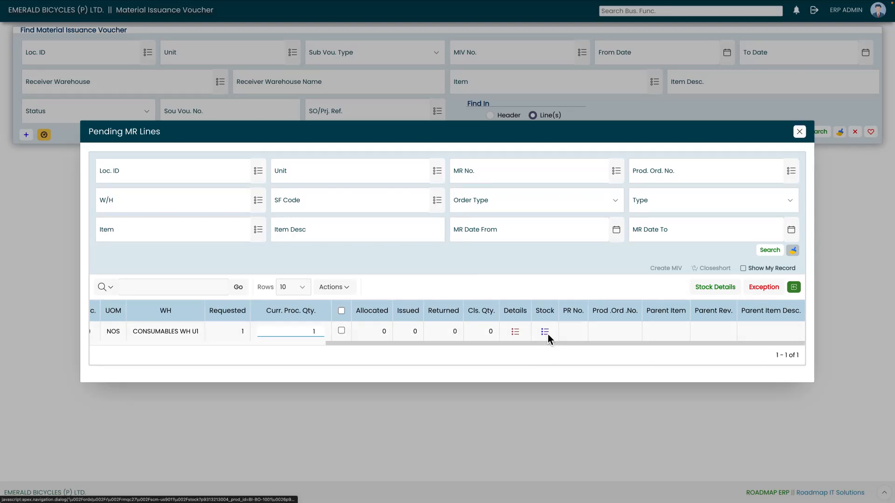
left_click(545, 332)
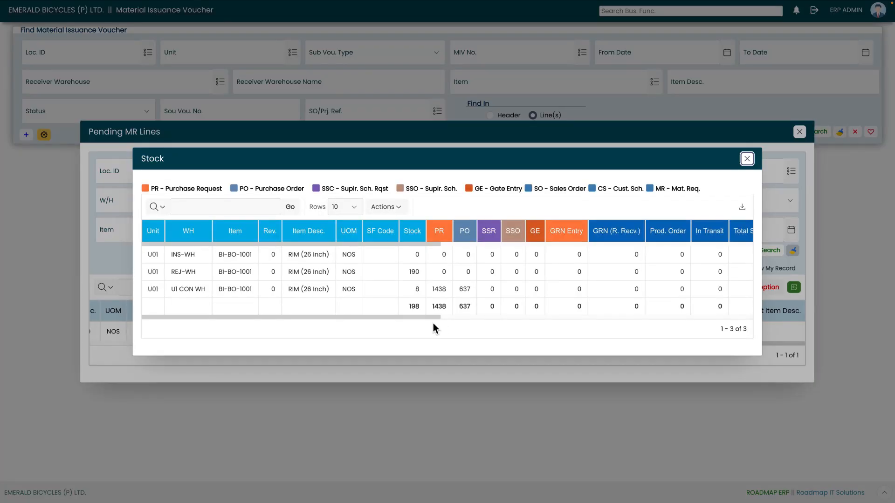
left_click_drag(430, 318, 435, 318)
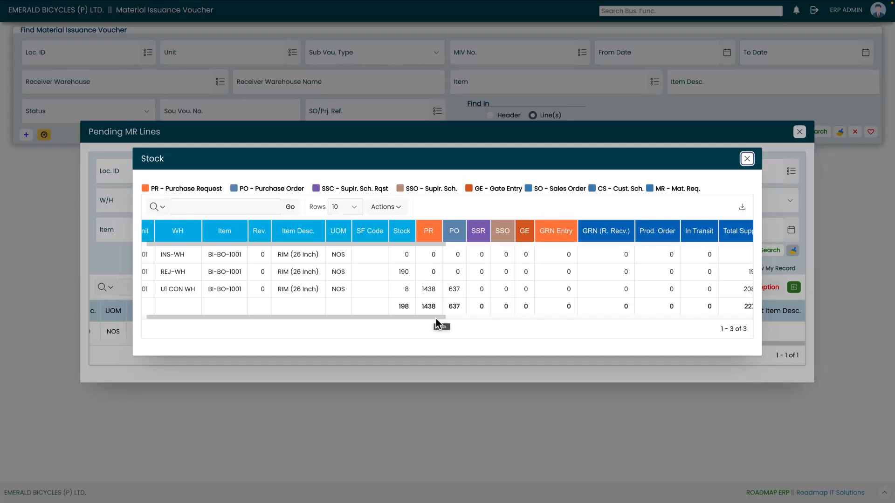
mouse_move(435, 318)
left_mouse_down()
mouse_move(759, 309)
mouse_move(608, 323)
mouse_move(443, 309)
left_mouse_up()
key("Escape")
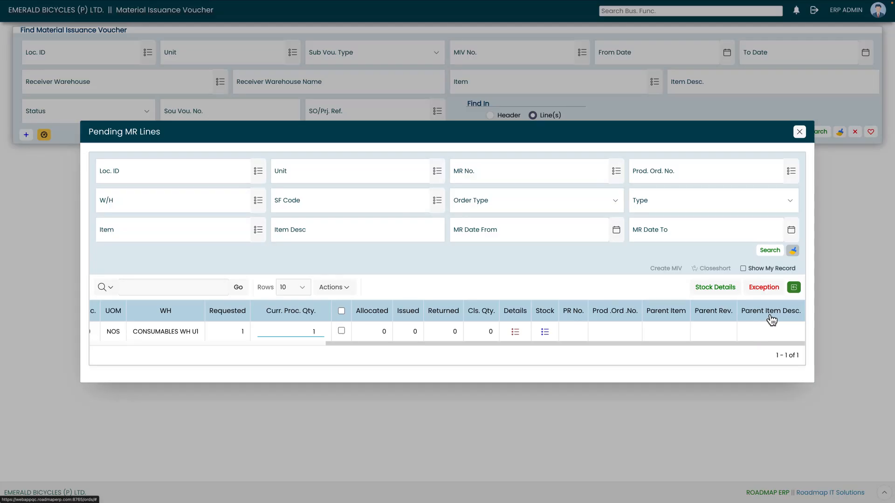
- Select the pending MREQ-2526-00008 line for processing and check its stock details
left_click(342, 330)
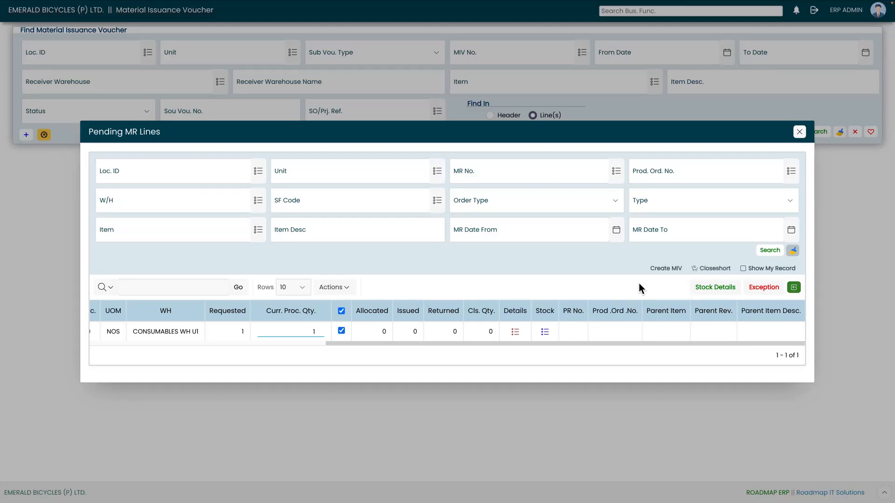
left_click(706, 289)
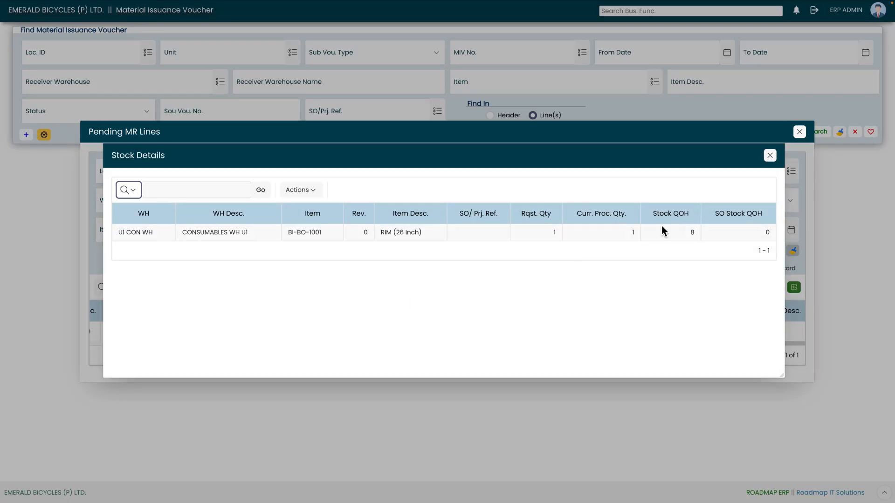
key("Escape")
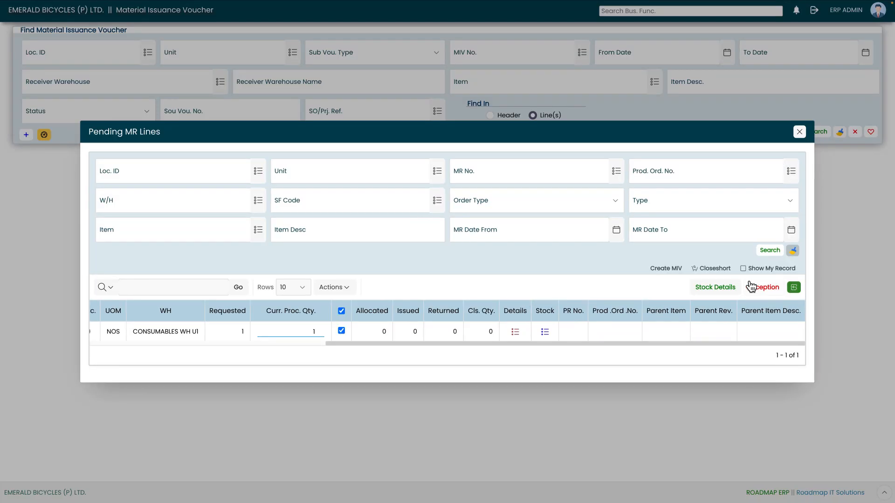
- Create a material issuance voucher from the selected line with MIV date 16-10-2025 and post it
left_click(664, 270)
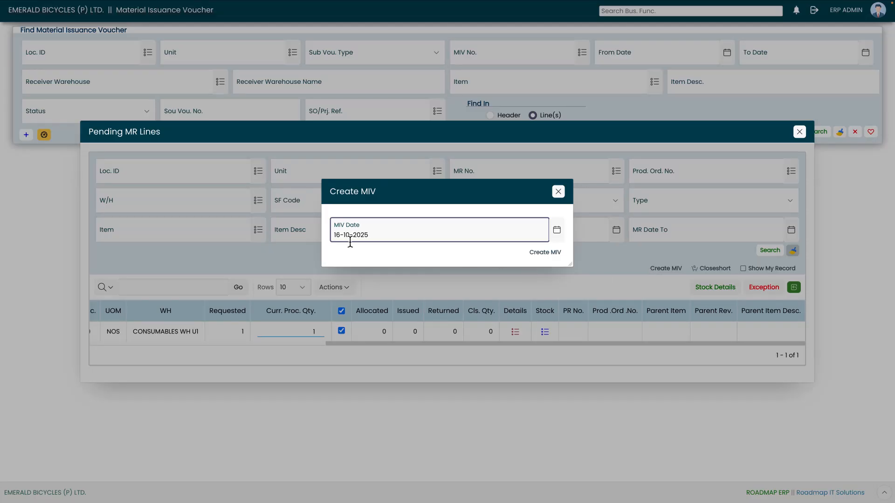
left_click(542, 253)
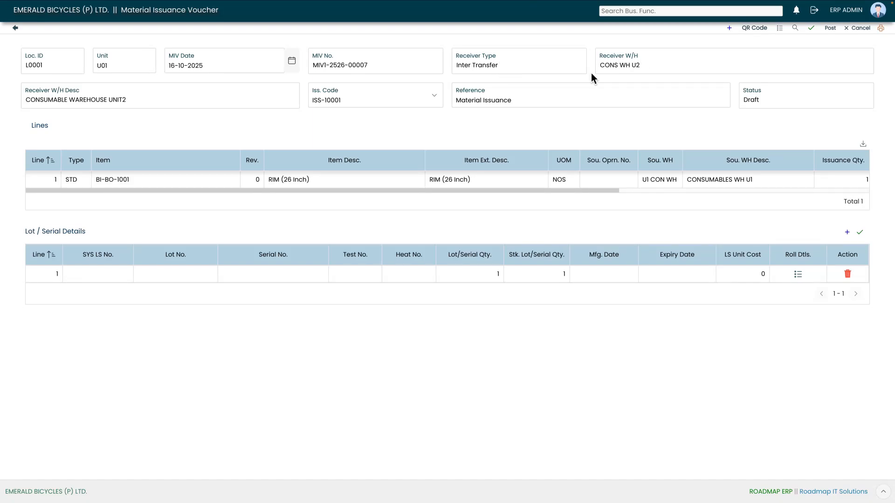
left_click(830, 28)
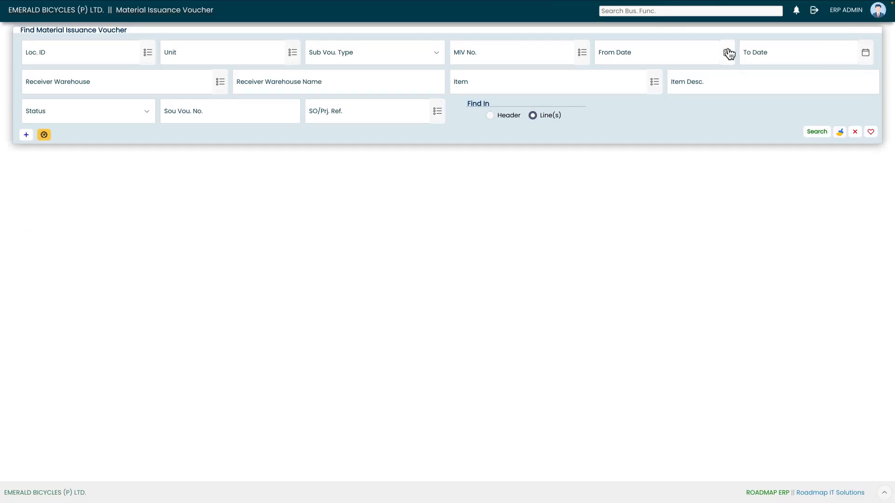
left_click(582, 53)
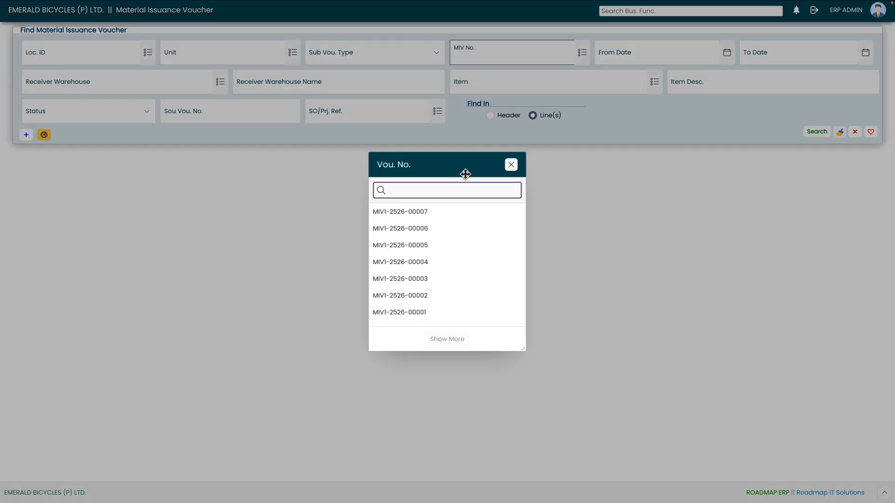
left_click(421, 212)
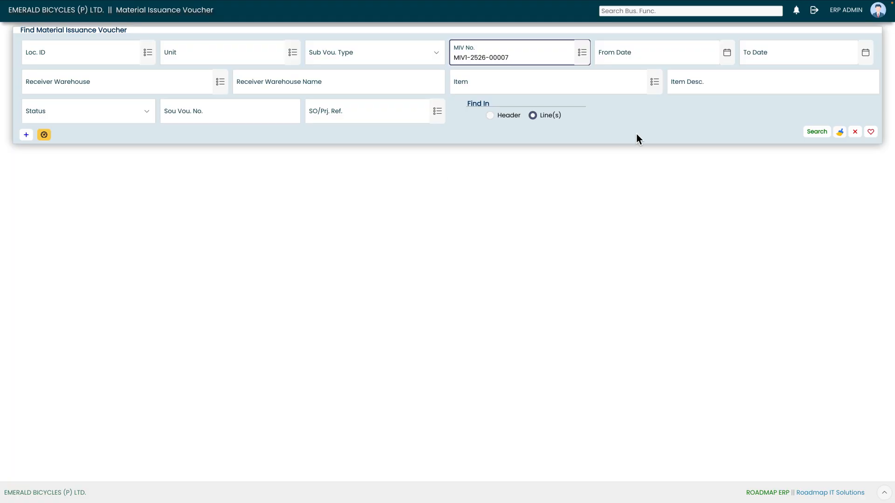
left_click(809, 135)
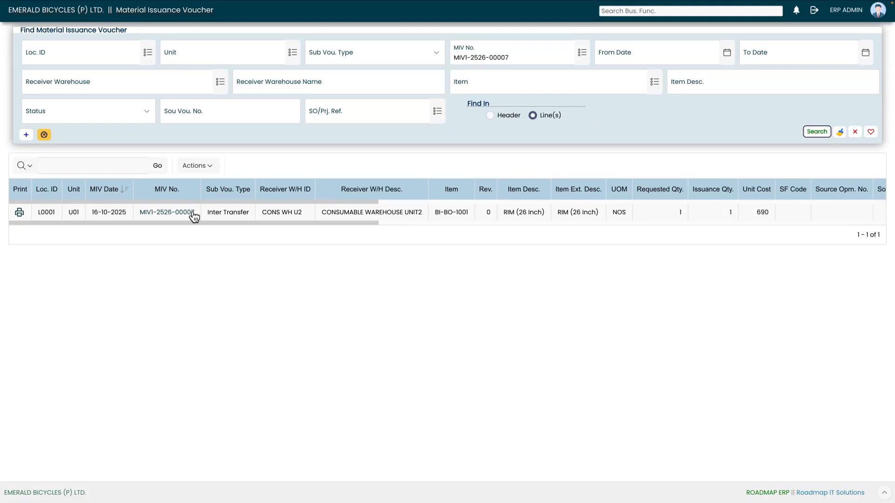
left_click(352, 205)
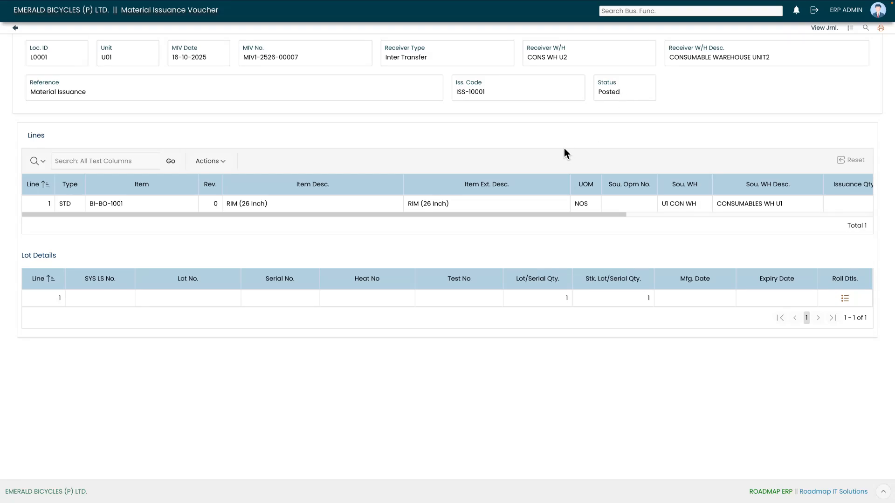
left_click(881, 29)
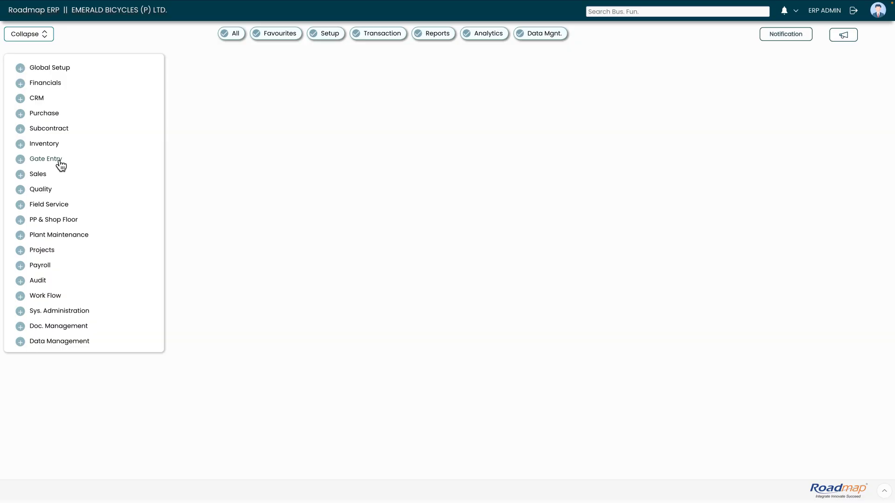
- Open delivery challan DC1-2526-0001 from the gate entry transactions and view its location details
left_click(48, 160)
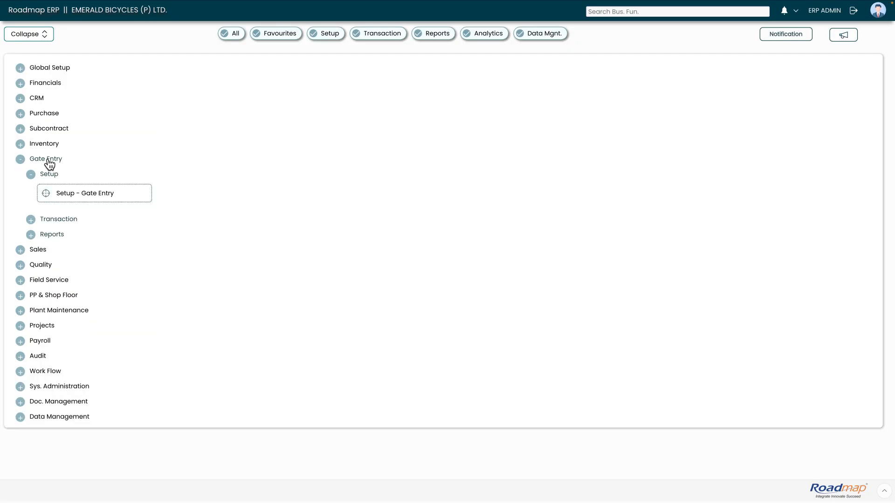
left_click(67, 223)
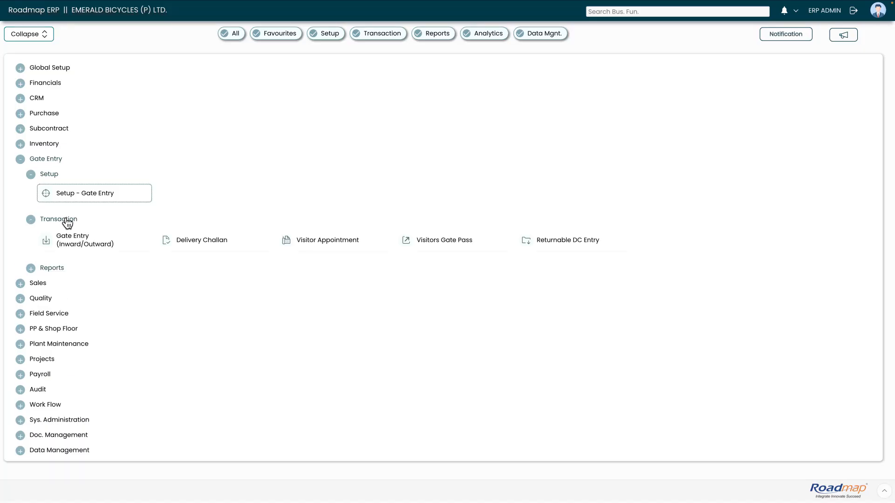
left_click(196, 241)
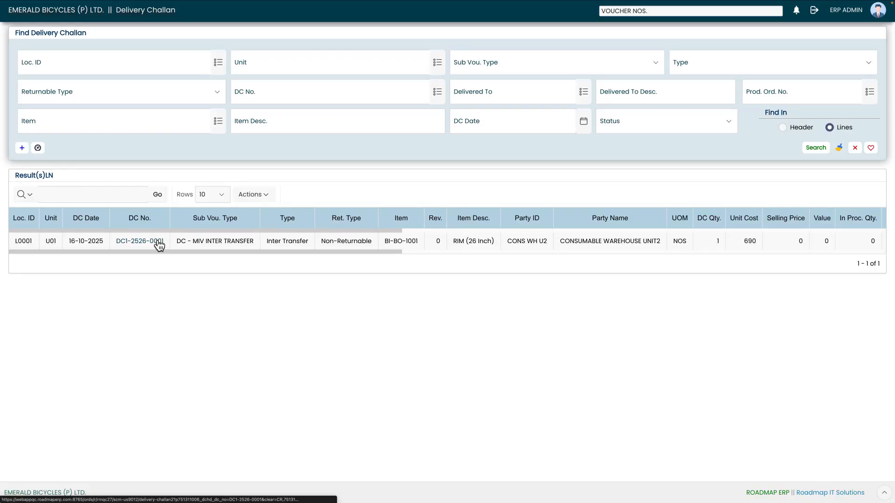
left_click(139, 241)
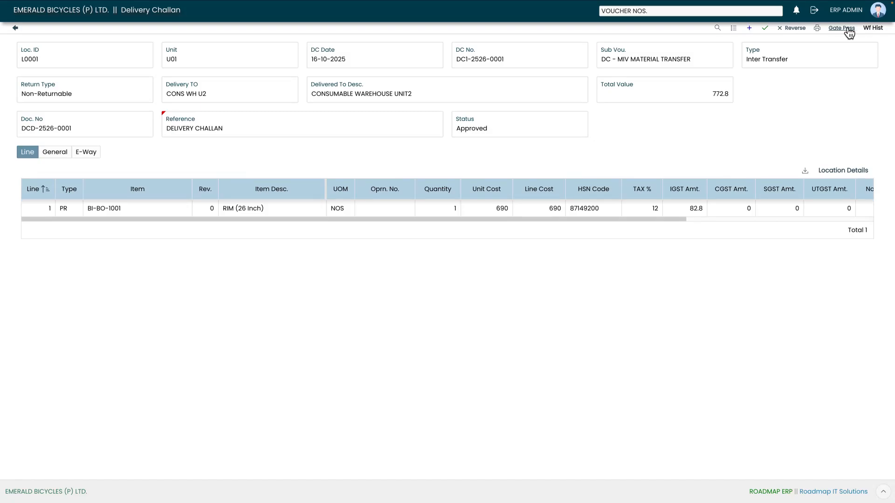
left_click(856, 171)
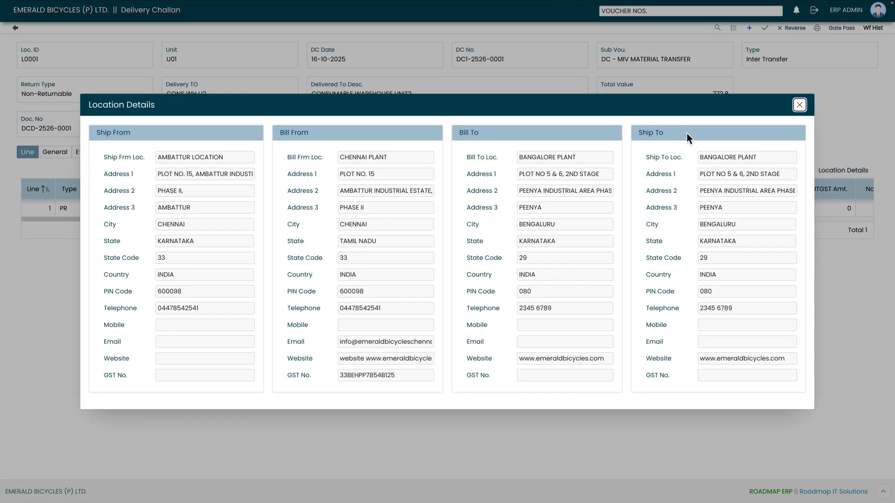
left_click(799, 106)
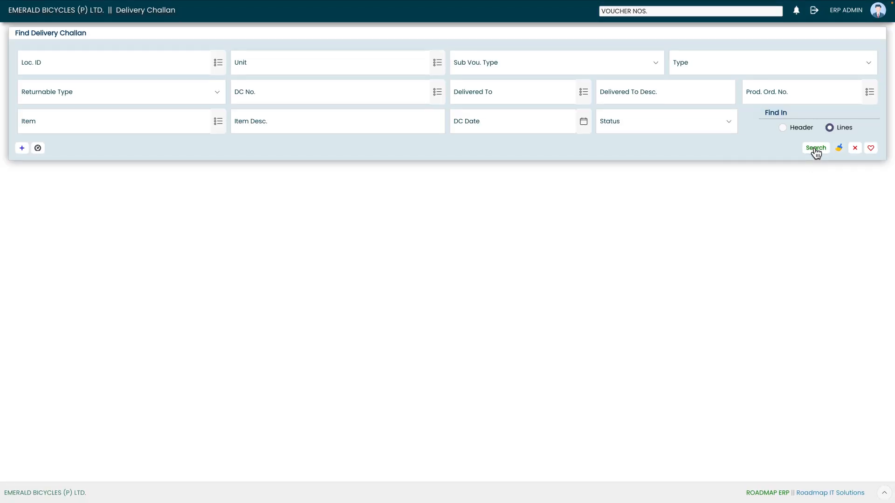
- Search the delivery challans, reopen DC1-2526-0001, and check its ship-from, bill-from, bill-to and ship-to details
left_click(815, 148)
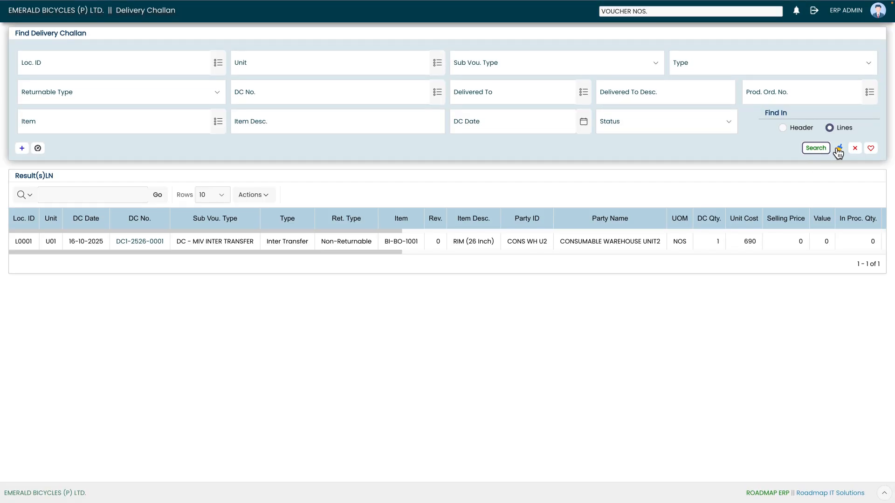
left_click(142, 245)
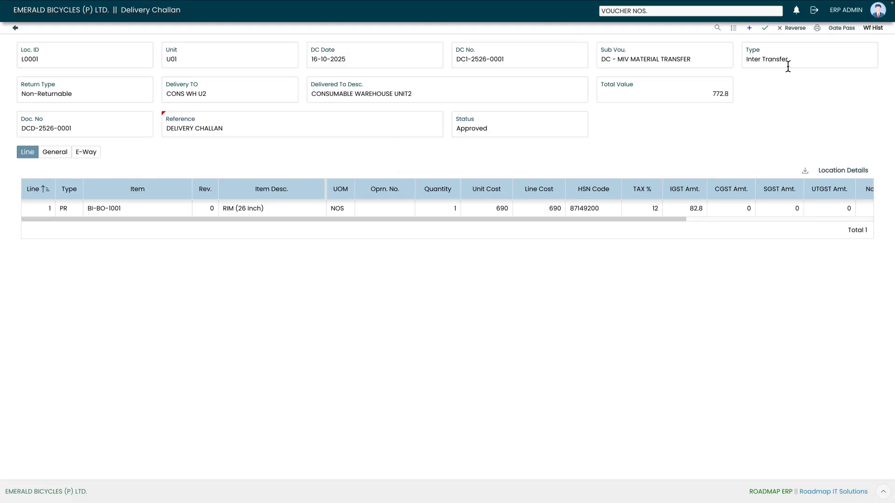
left_click(838, 174)
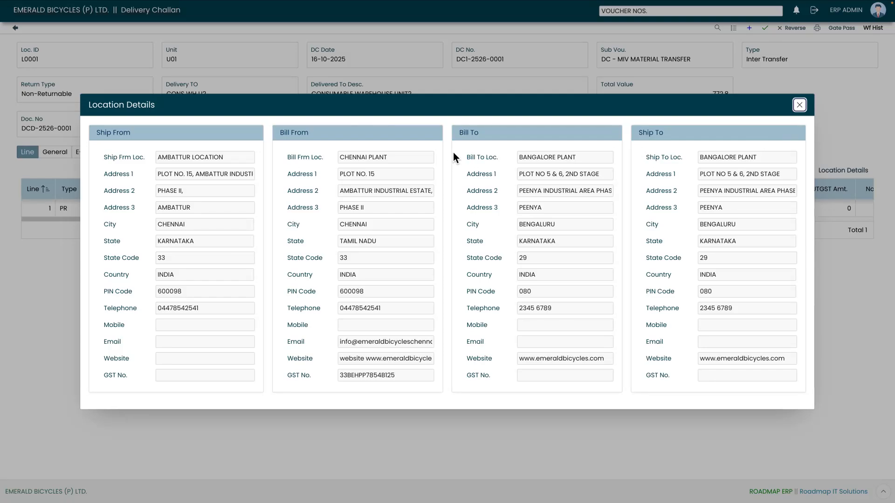
left_click(798, 105)
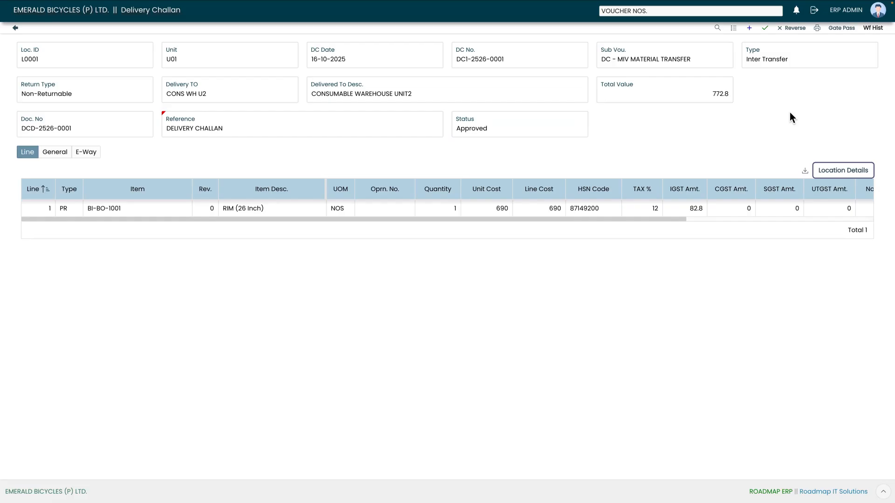